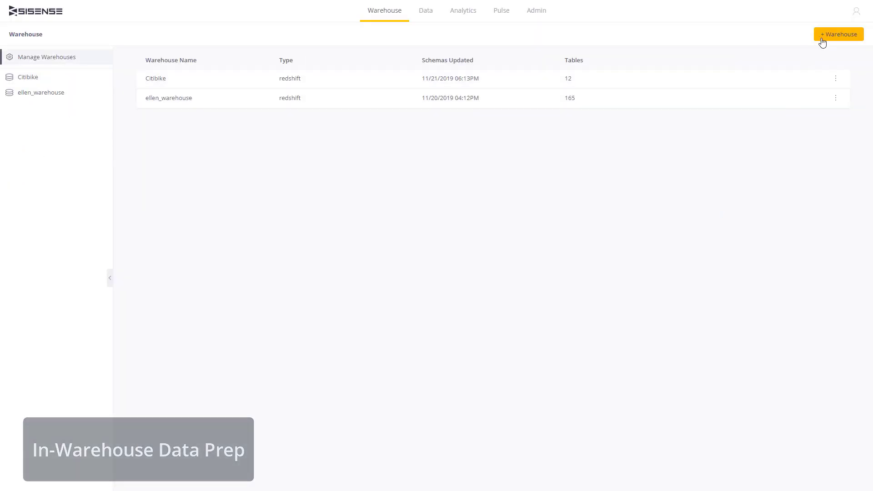
Create a new view named reinvent_rollup.
{"action": "left_click", "coordinate": [824, 36]}
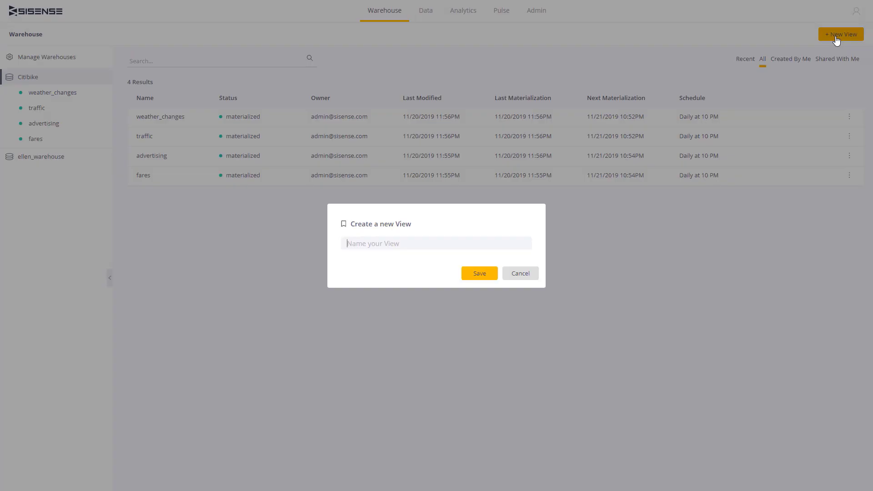
{"action": "type", "text": "reinvent_rollup"}
{"action": "key", "text": "Return"}
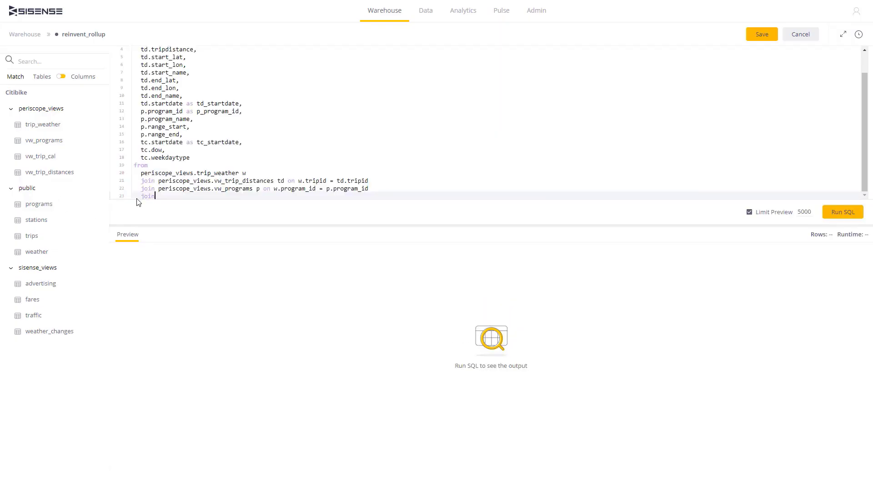
Join vw_trip_cal as tc on tc.startdate = w.start, then run the SQL to preview 5000 rows.
{"action": "type", "text": "per"}
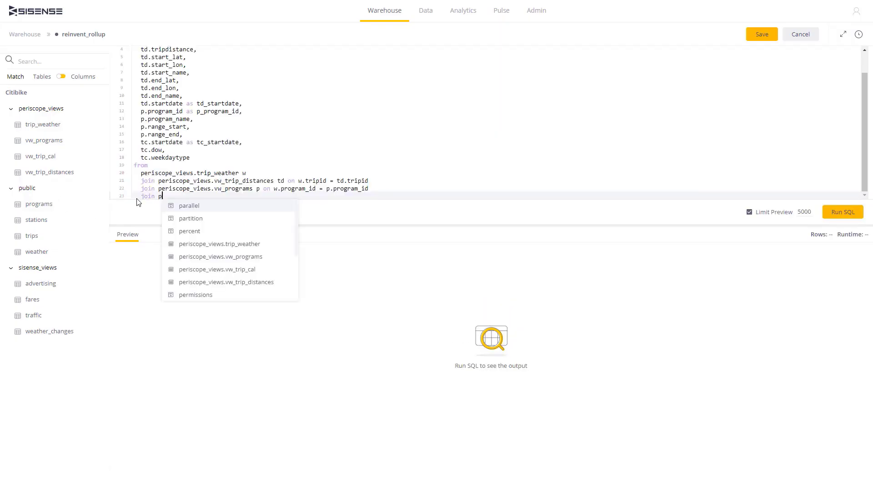
{"action": "left_click", "coordinate": [206, 245]}
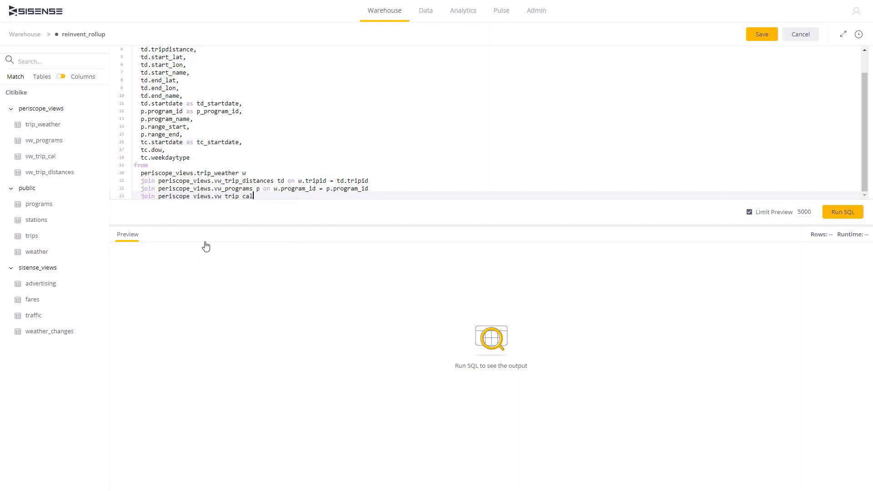
{"action": "type", "text": "tc on tc.startdate = w.start"}
{"action": "left_click", "coordinate": [377, 260]}
{"action": "left_click", "coordinate": [852, 216]}
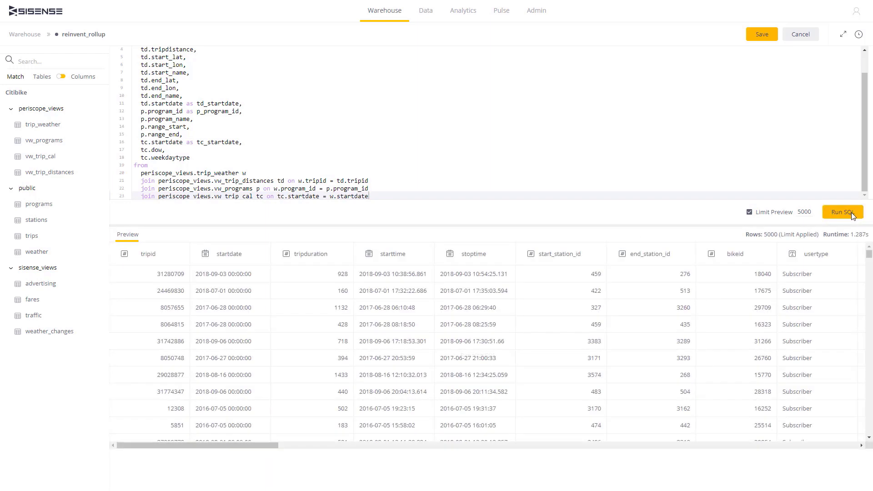
Set the reinvent_rollup view to materialize daily at 23:00 instead of 1:00 and save.
{"action": "left_click", "coordinate": [858, 35]}
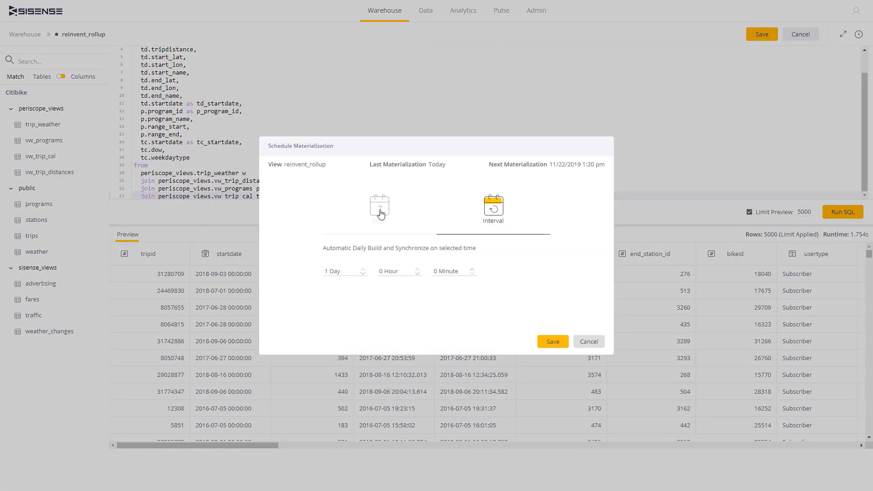
{"action": "left_click", "coordinate": [380, 213]}
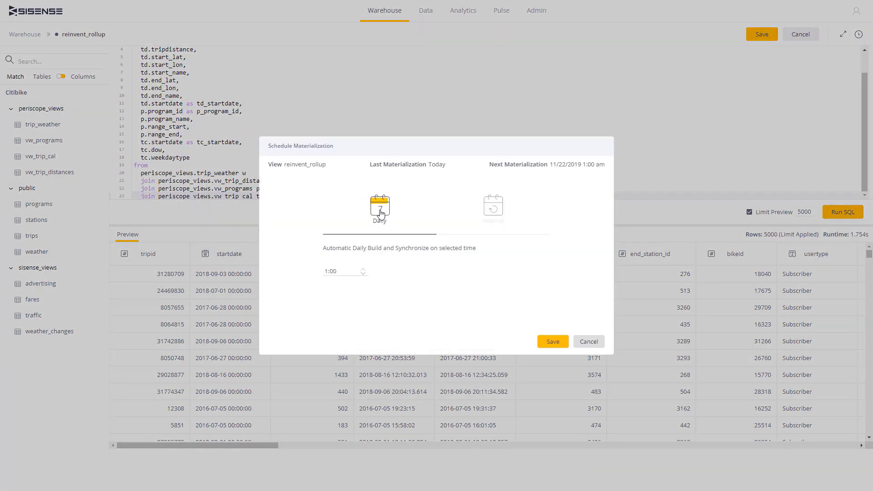
{"action": "left_click", "coordinate": [339, 273]}
{"action": "type", "text": "23"}
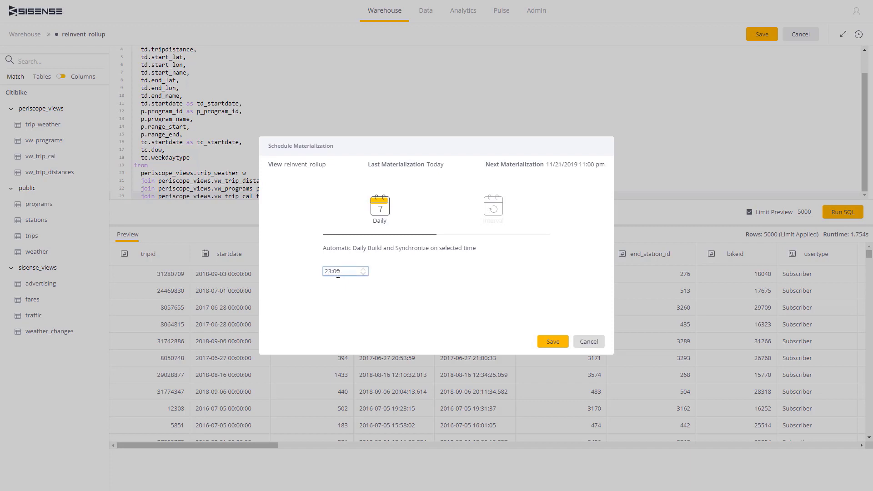
{"action": "left_click", "coordinate": [550, 345]}
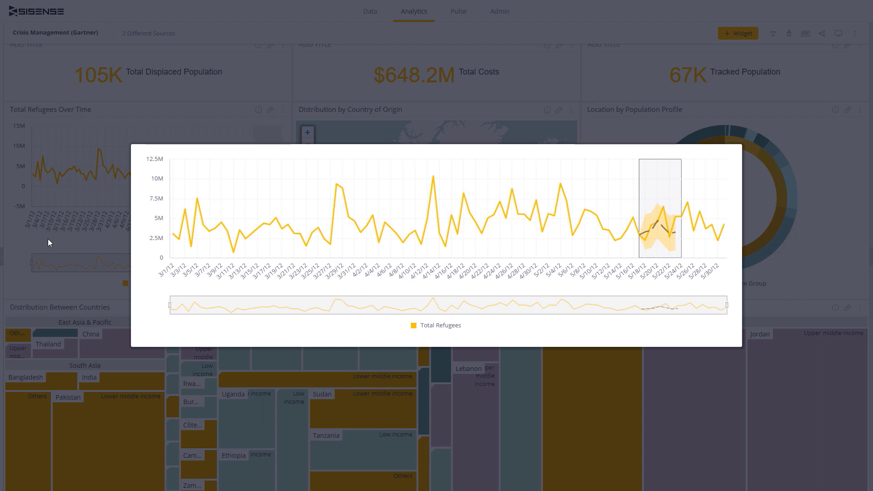
Close the enlarged Total Refugees forecast chart overlay.
{"action": "left_click", "coordinate": [47, 239]}
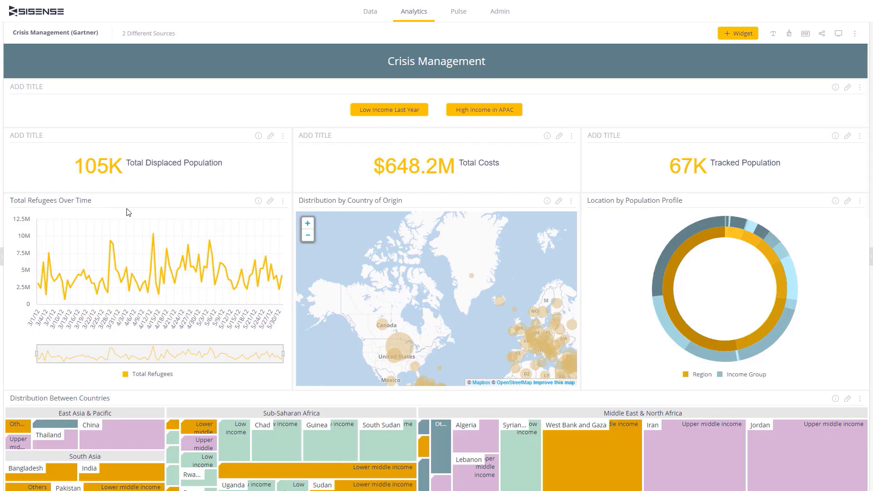
Make the Total Refugees forecast visible, reviewing model types and explaining variable without adding one.
{"action": "left_click", "coordinate": [269, 201]}
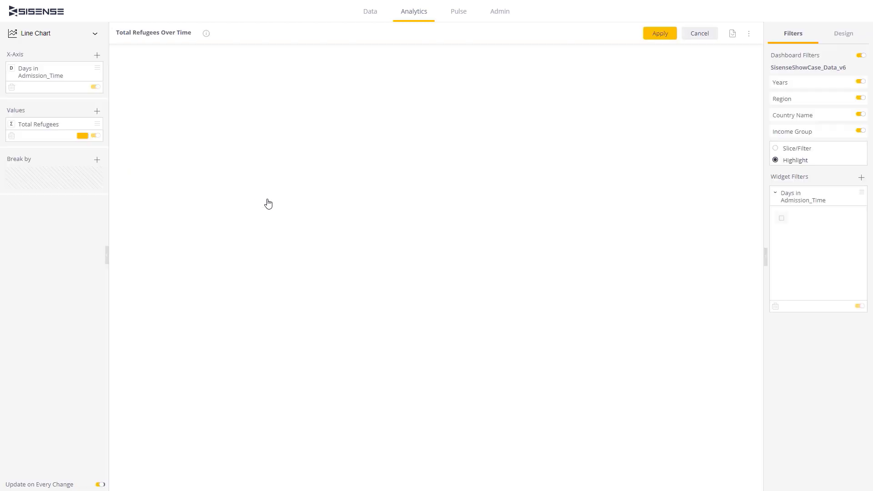
{"action": "mouse_move", "coordinate": [57, 101]}
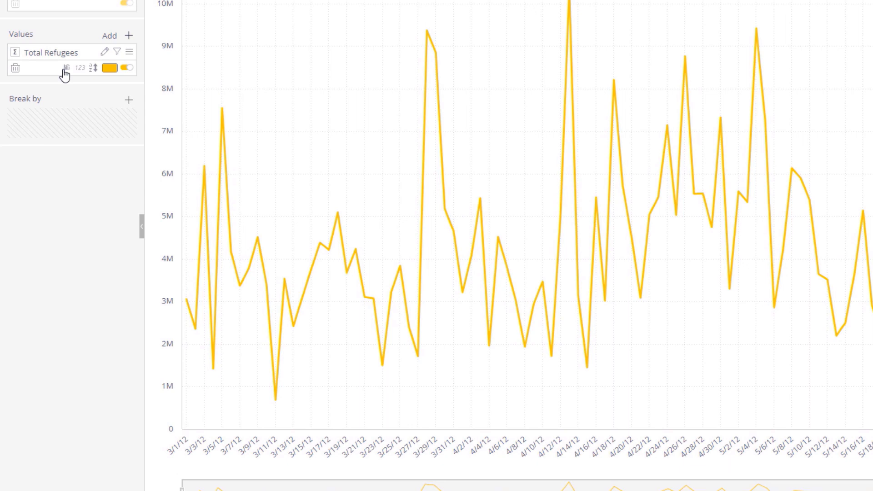
{"action": "left_click", "coordinate": [66, 69]}
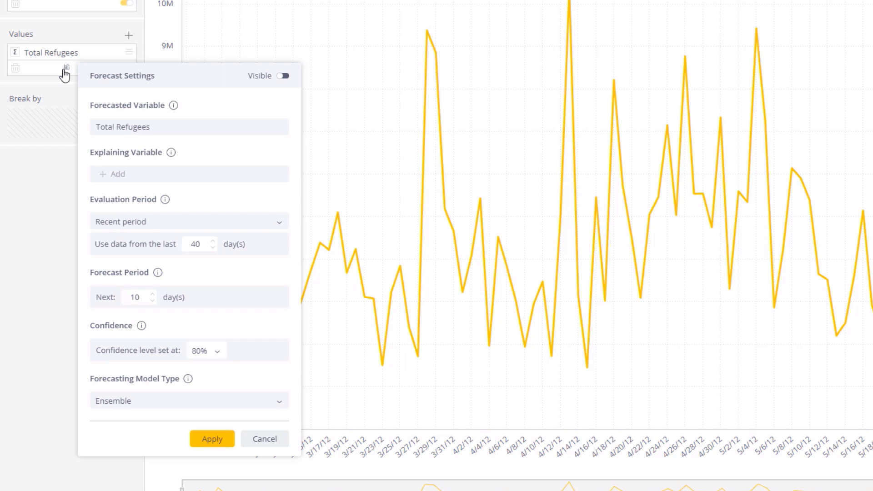
{"action": "left_click", "coordinate": [152, 293]}
{"action": "left_click", "coordinate": [152, 294]}
{"action": "left_click", "coordinate": [279, 400]}
{"action": "left_click", "coordinate": [108, 175]}
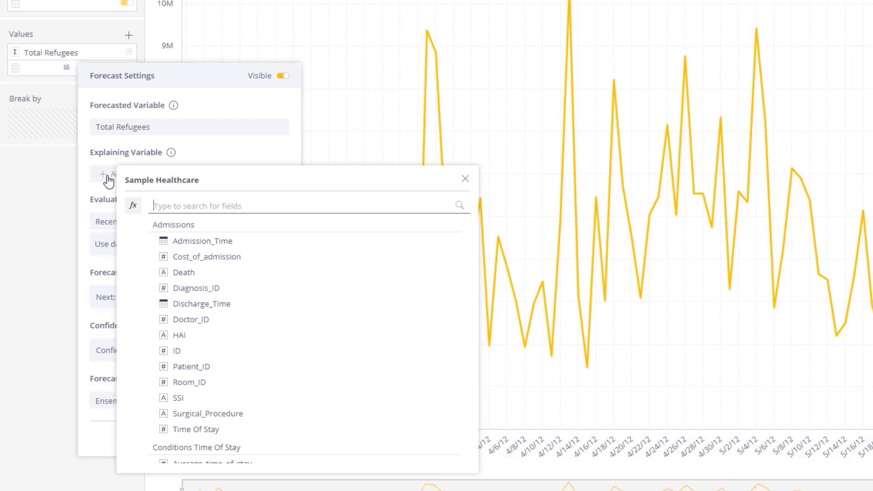
{"action": "left_click", "coordinate": [212, 160]}
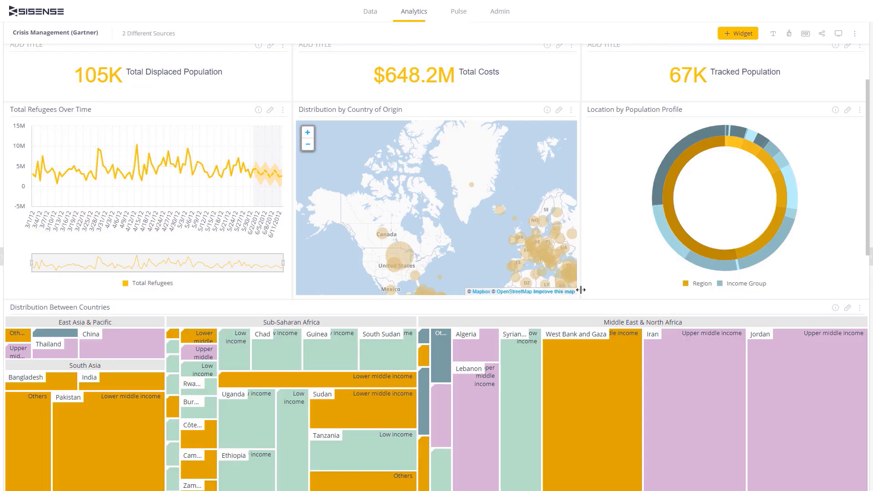
View the enlarged Actual vs. Forecast chart for Total Refugees, then close it.
{"action": "left_click", "coordinate": [282, 110]}
{"action": "mouse_move", "coordinate": [207, 179]}
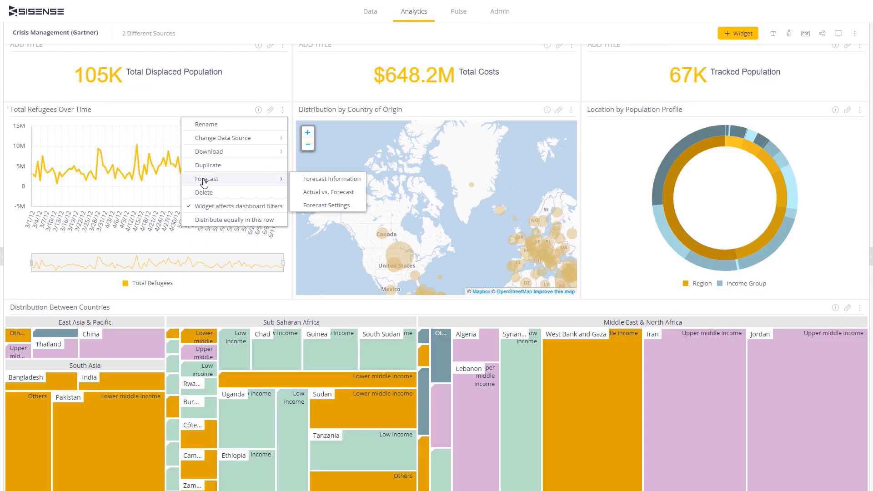
{"action": "left_click", "coordinate": [337, 192]}
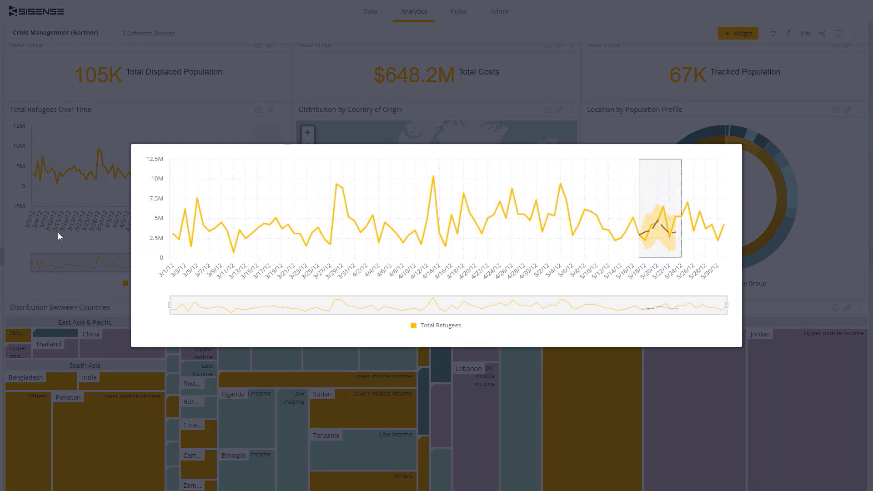
{"action": "left_click", "coordinate": [47, 240]}
Review the Forecast Information, then apply the forecast settings from the dashboard.
{"action": "left_click", "coordinate": [282, 109]}
{"action": "mouse_move", "coordinate": [207, 178]}
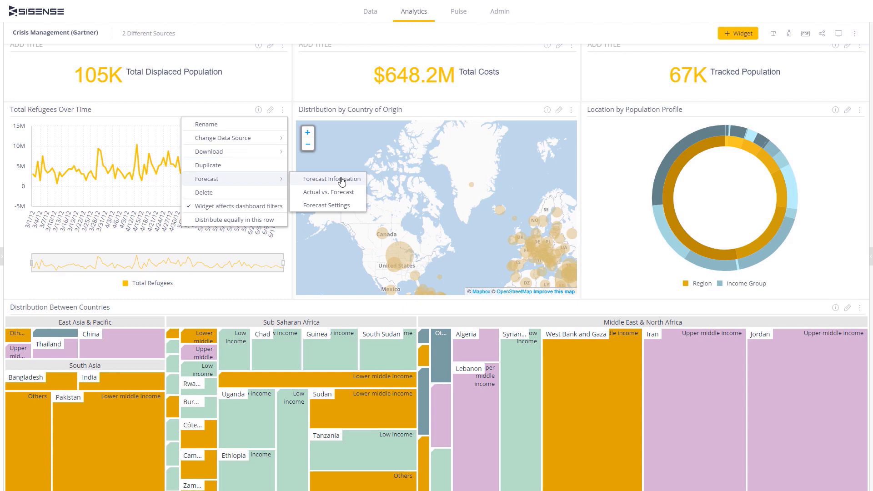
{"action": "left_click", "coordinate": [321, 181]}
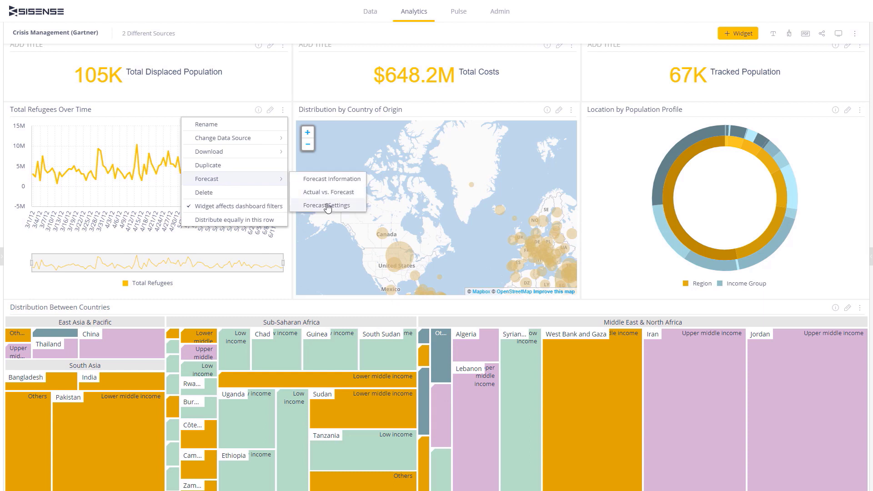
{"action": "left_click", "coordinate": [327, 206]}
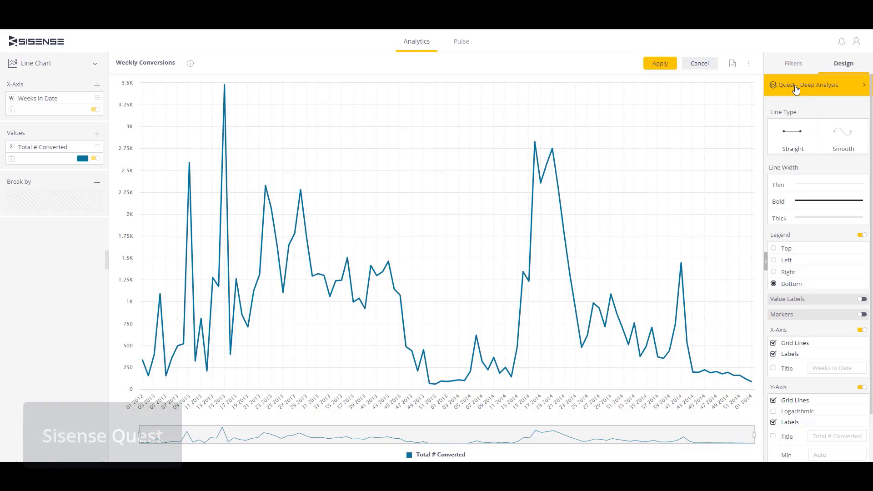
{"action": "left_click", "coordinate": [814, 84]}
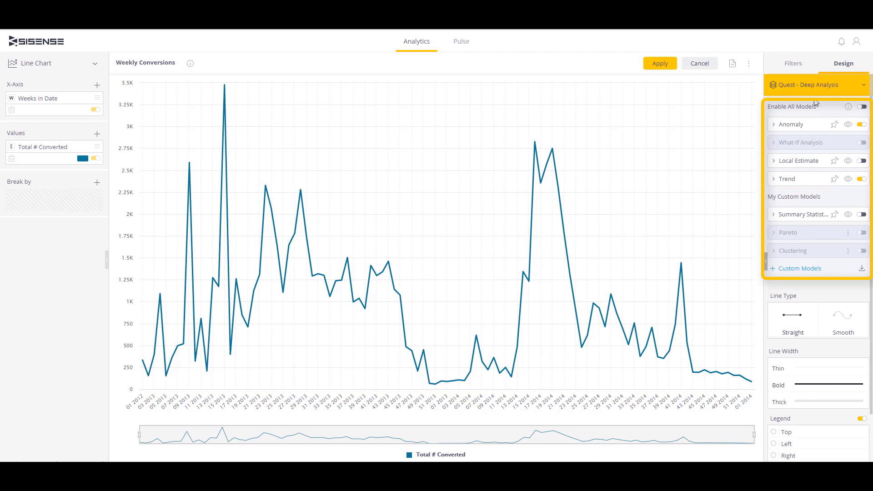
Toggle Enable All Models under Quest Deep Analysis for the Weekly Conversions chart.
{"action": "left_click", "coordinate": [861, 107]}
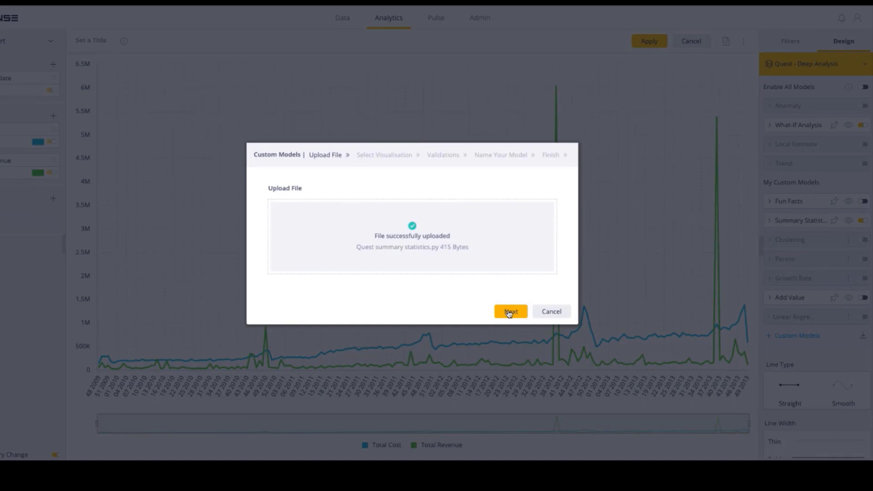
Set the custom model's date time dimensions, measures and Volume minimums to 0.
{"action": "left_click", "coordinate": [509, 311]}
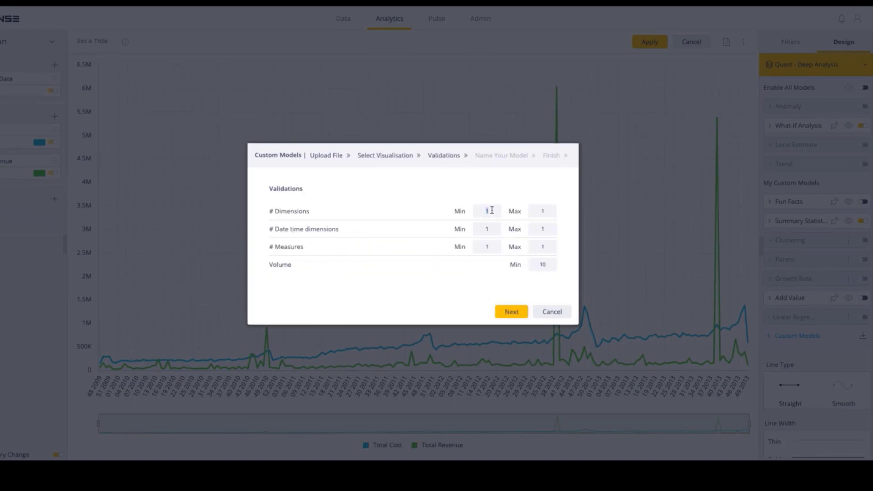
{"action": "type", "text": "0"}
{"action": "double_click", "coordinate": [487, 228]}
{"action": "type", "text": "0"}
{"action": "double_click", "coordinate": [487, 246]}
{"action": "type", "text": "0"}
{"action": "double_click", "coordinate": [540, 263]}
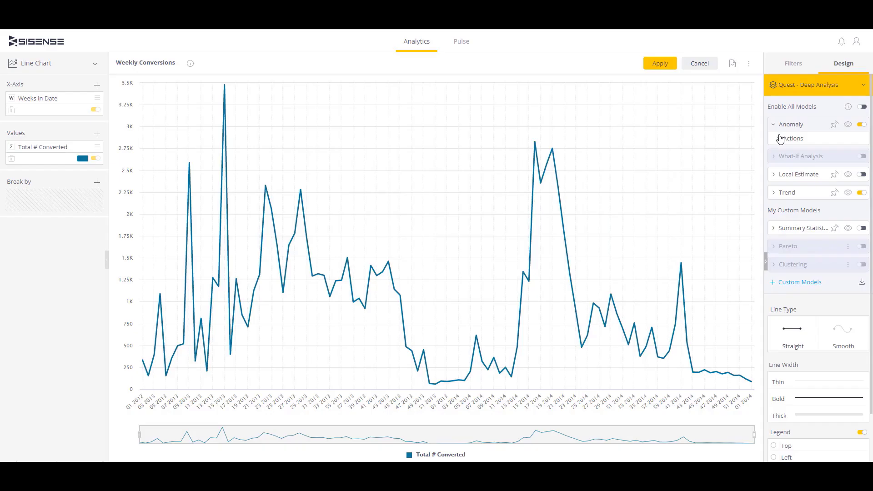
Enable the Anomaly sharing, Slack and Open Url actions, and select the Open URL label text.
{"action": "left_click", "coordinate": [780, 141]}
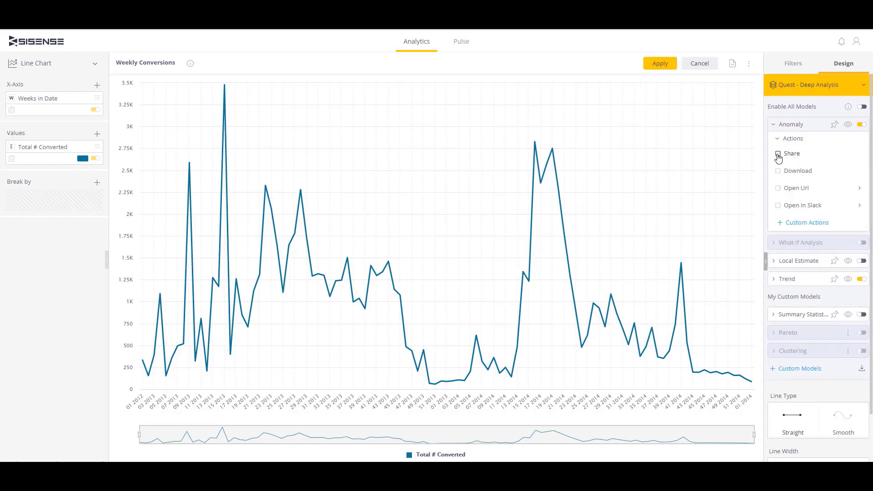
{"action": "left_click", "coordinate": [778, 155]}
{"action": "left_click", "coordinate": [777, 204]}
{"action": "left_click", "coordinate": [778, 188]}
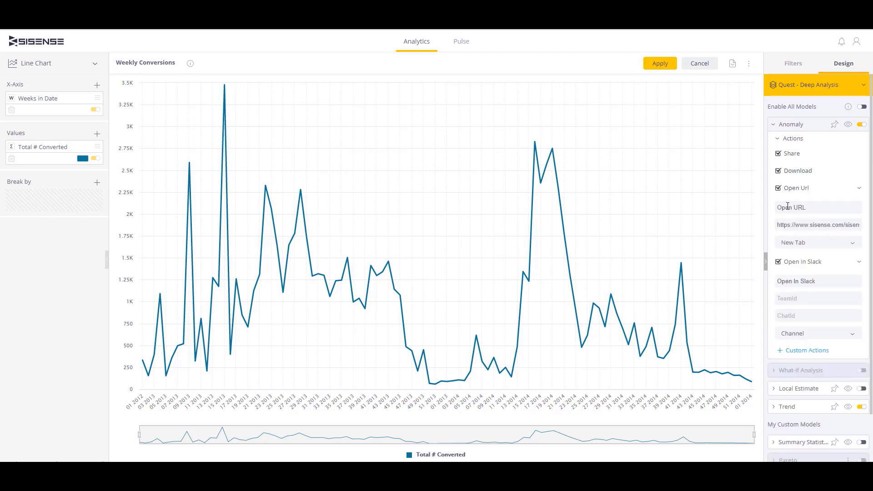
{"action": "triple_click", "coordinate": [788, 205]}
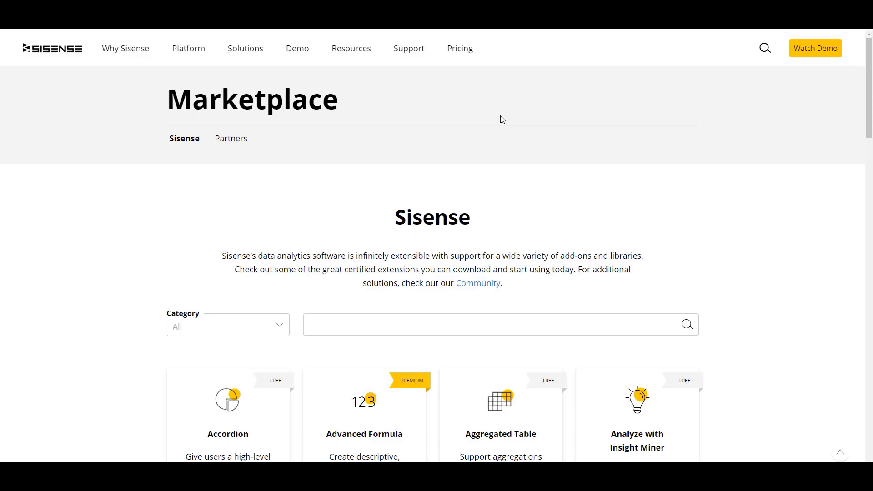
{"action": "scroll", "coordinate": [499, 119], "scroll_direction": "down", "scroll_amount": 10}
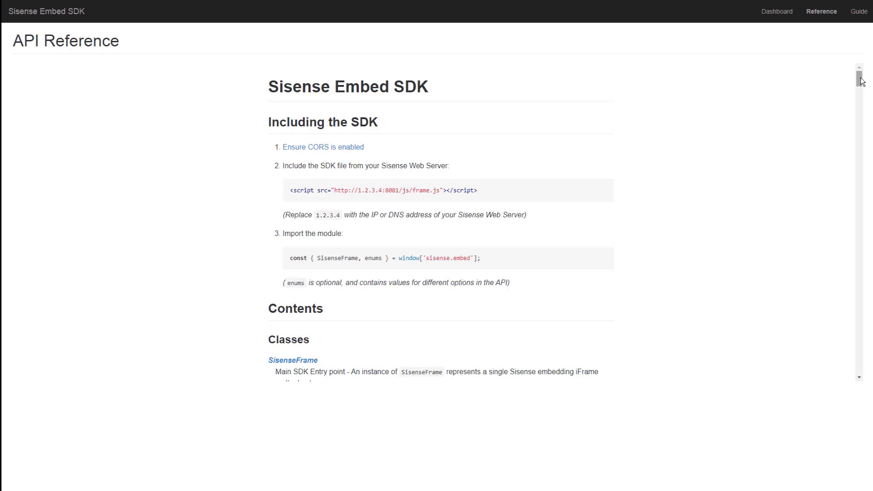
Scroll through the Embed SDK API Reference, then the Getting Started guide.
{"action": "left_click_drag", "start_coordinate": [862, 82], "coordinate": [862, 93]}
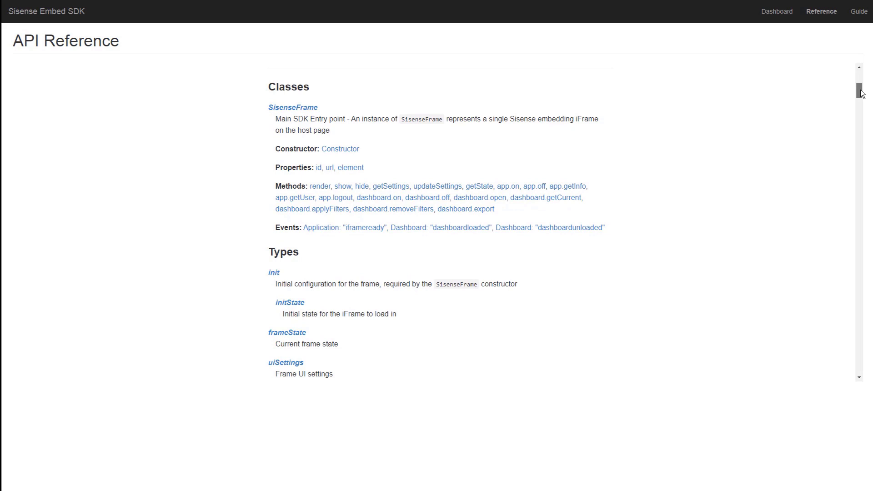
{"action": "left_click", "coordinate": [858, 11]}
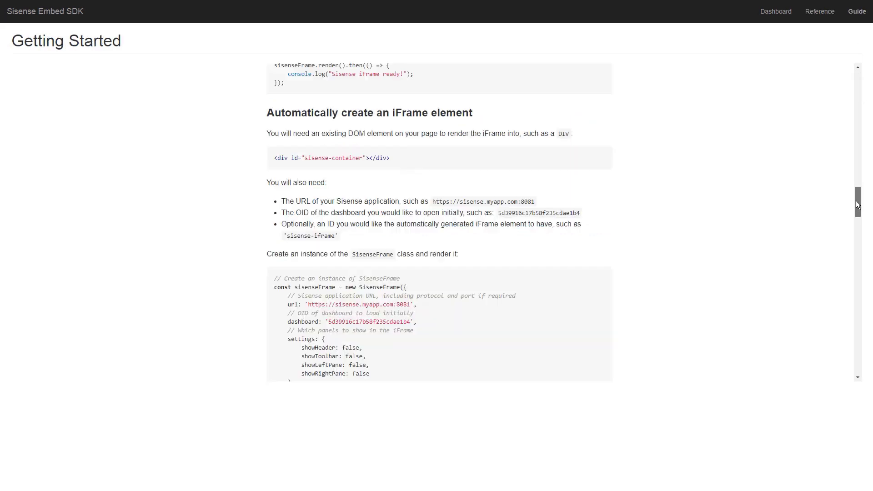
{"action": "left_click_drag", "start_coordinate": [857, 205], "coordinate": [847, 297]}
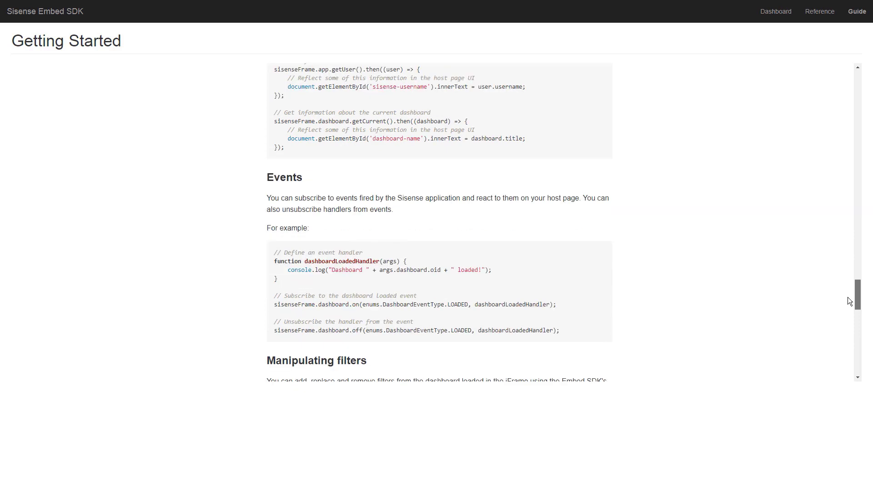
{"action": "left_click_drag", "start_coordinate": [848, 298], "coordinate": [847, 335]}
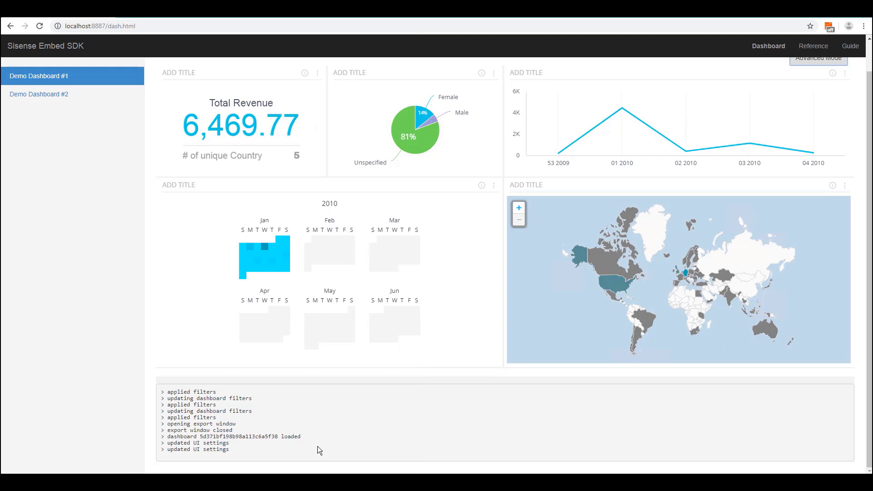
{"action": "scroll", "coordinate": [868, 381], "scroll_direction": "up", "scroll_amount": 1}
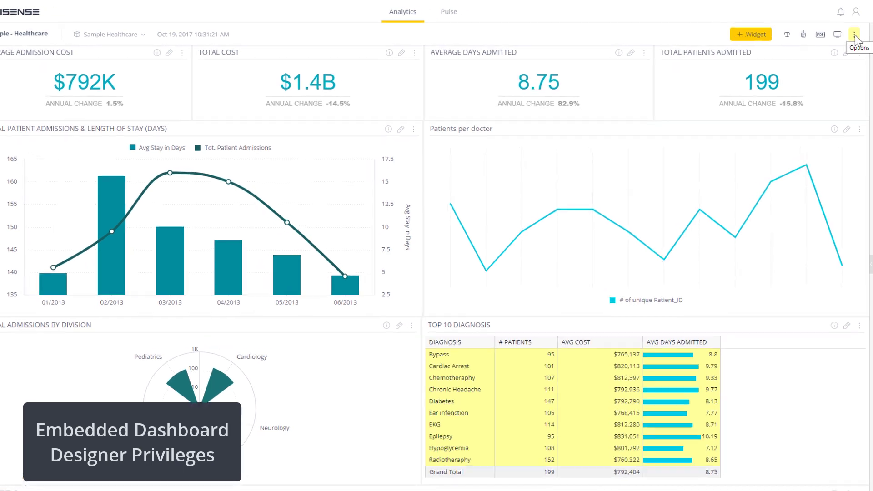
Generate Edit-mode HTML embed code with Show toolbar checked for Sample - Healthcare and copy it.
{"action": "left_click", "coordinate": [854, 35]}
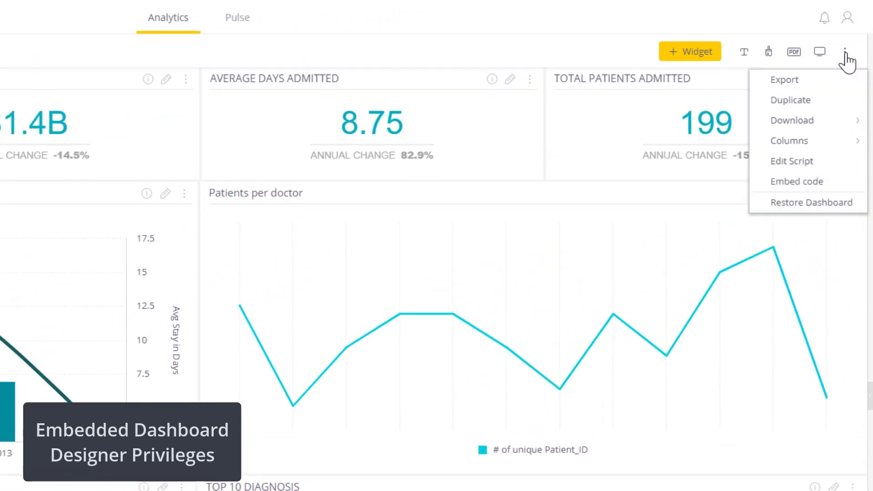
{"action": "left_click", "coordinate": [800, 180]}
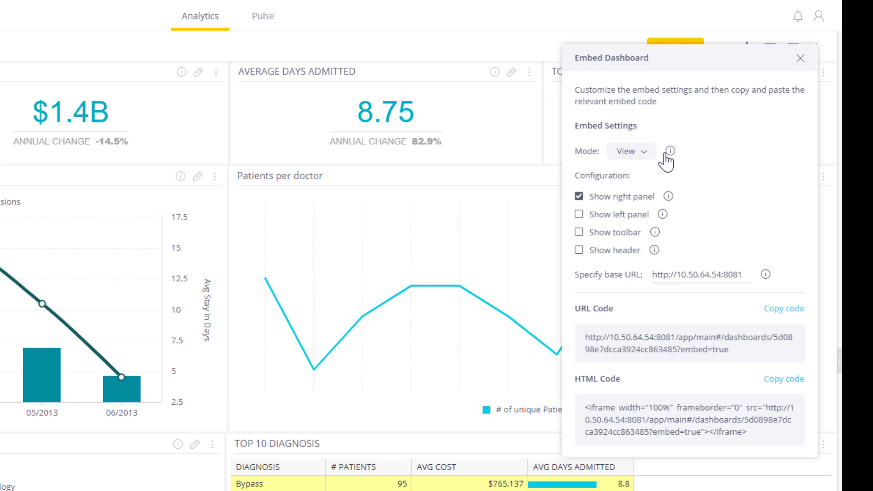
{"action": "left_click", "coordinate": [643, 154]}
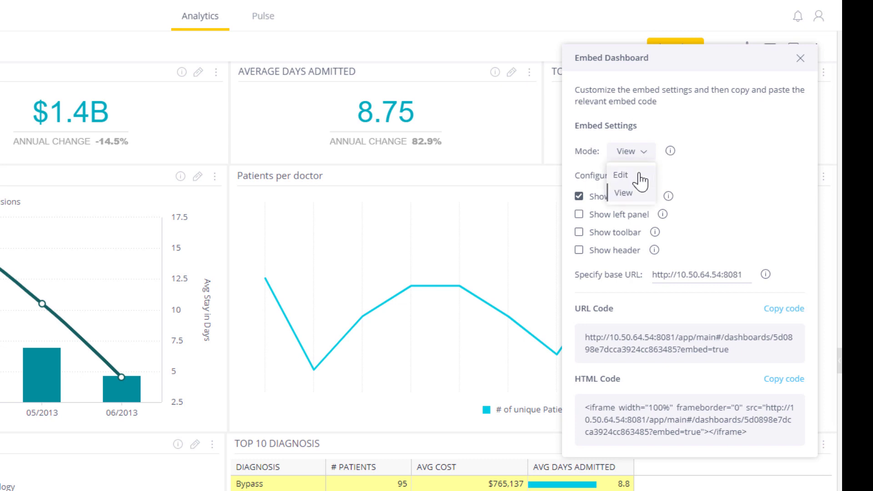
{"action": "left_click", "coordinate": [641, 178]}
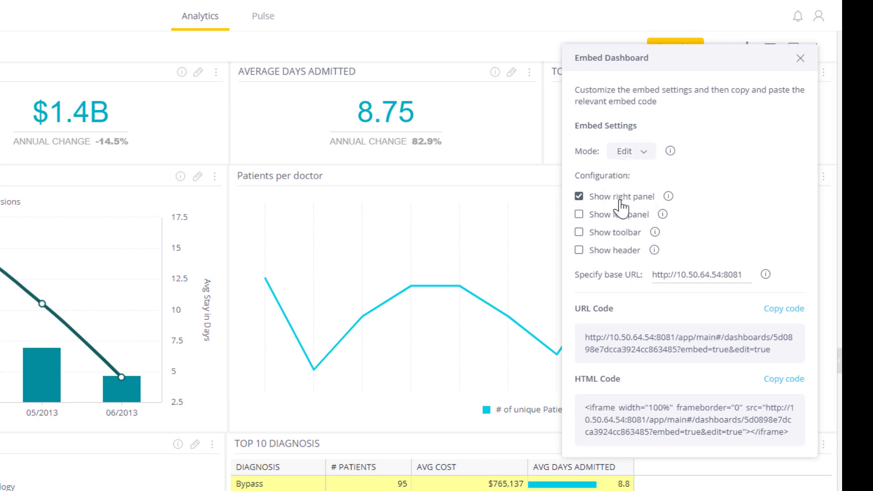
{"action": "left_click", "coordinate": [579, 233]}
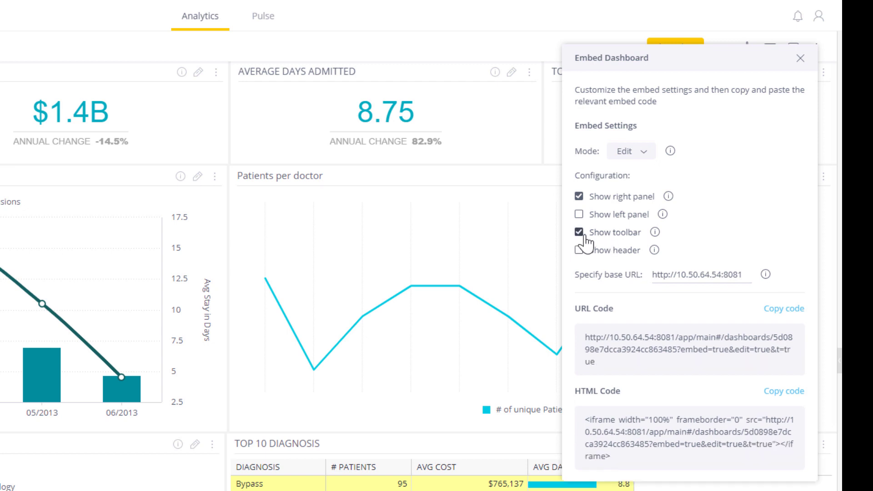
{"action": "left_click", "coordinate": [788, 399]}
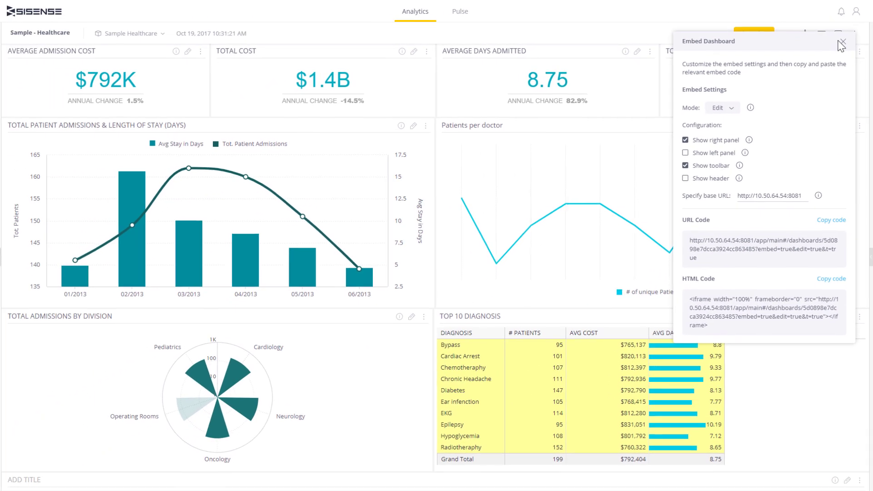
{"action": "left_click", "coordinate": [842, 45]}
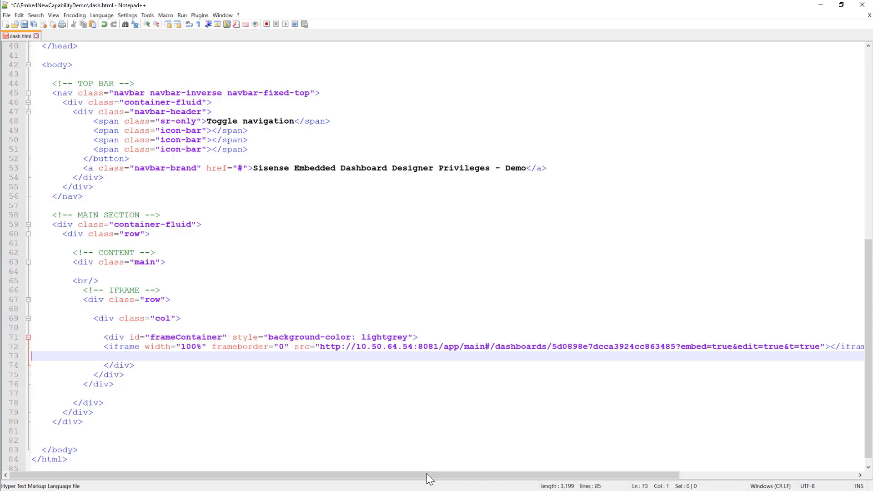
{"action": "left_click_drag", "start_coordinate": [427, 473], "coordinate": [585, 473]}
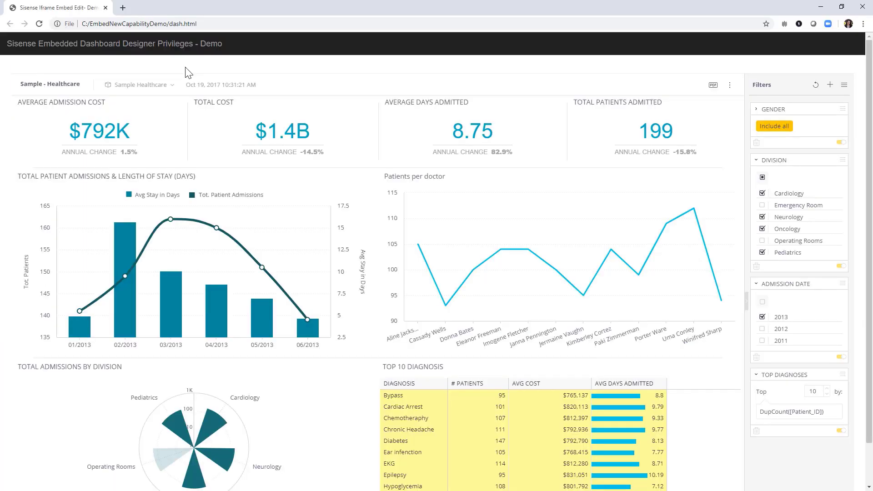
Reload the embedded demo page and open the Patients per doctor widget for editing.
{"action": "left_click", "coordinate": [40, 23]}
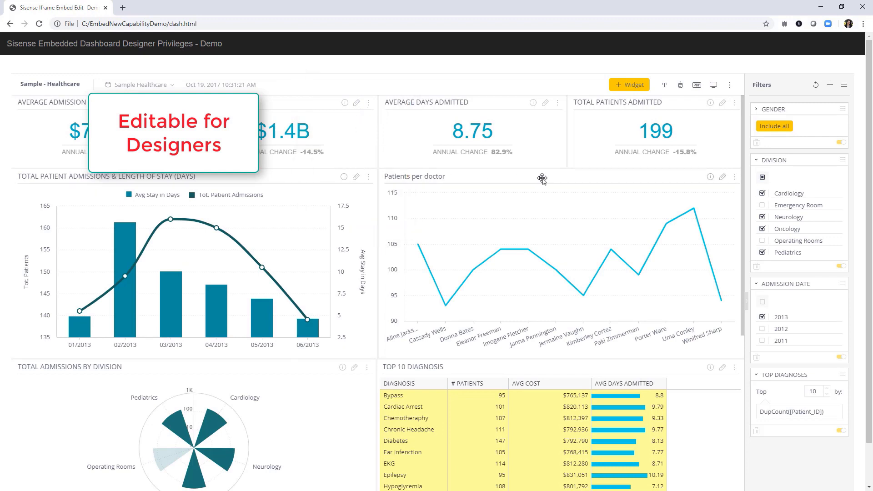
{"action": "left_click", "coordinate": [721, 180]}
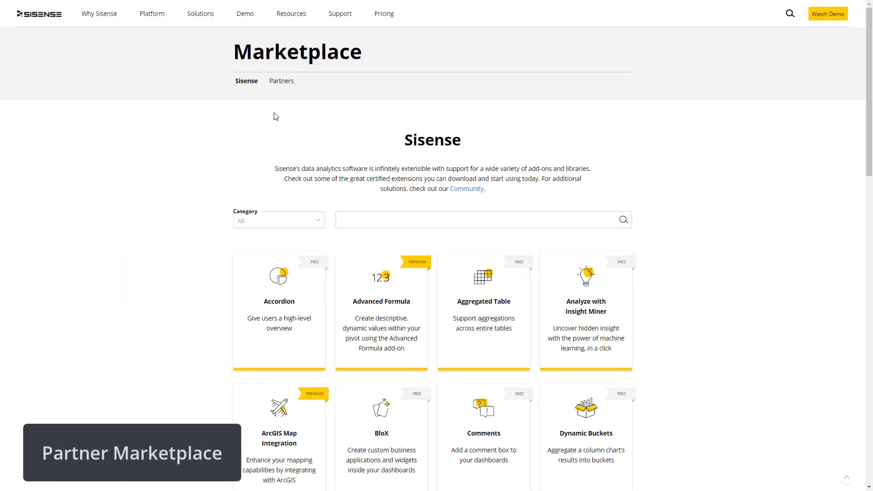
List the Partners extensions with Category left at All and scroll through their cards.
{"action": "left_click", "coordinate": [285, 81]}
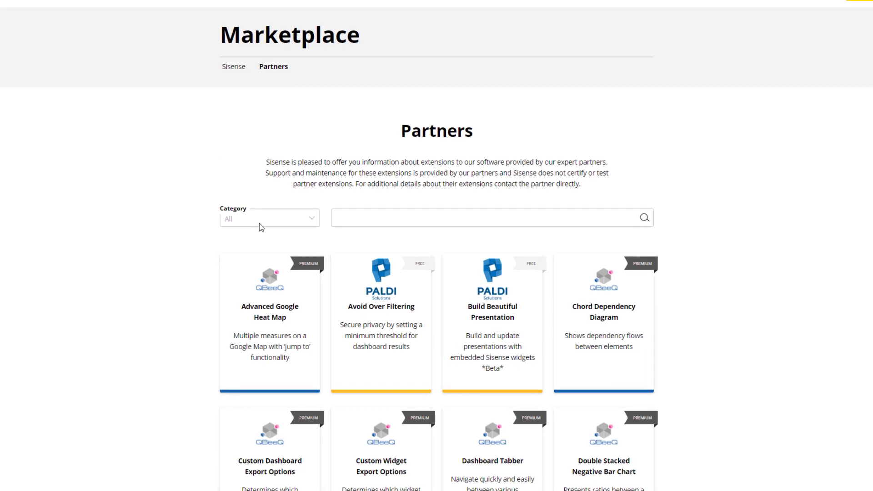
{"action": "left_click", "coordinate": [257, 222]}
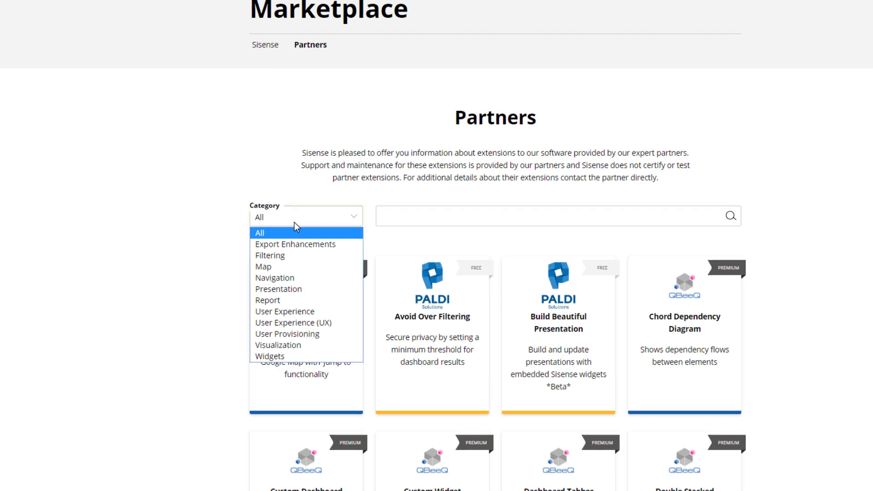
{"action": "left_click", "coordinate": [294, 224]}
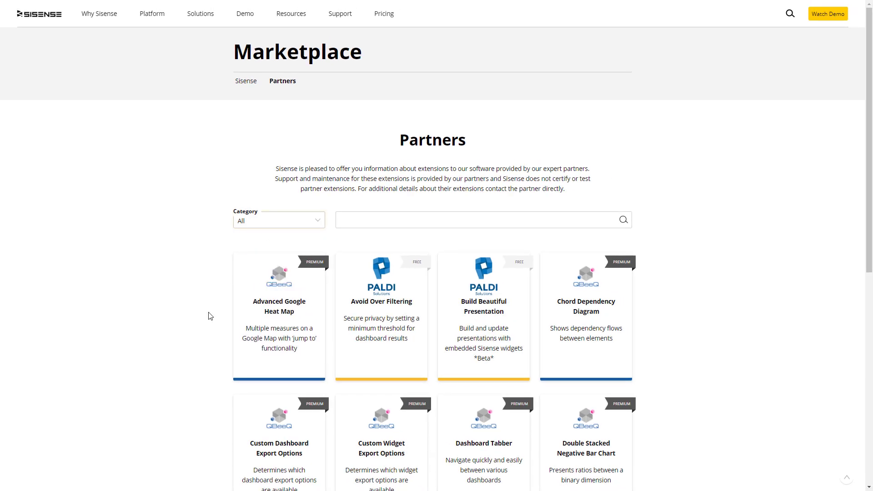
{"action": "scroll", "coordinate": [208, 318], "scroll_direction": "down", "scroll_amount": 2}
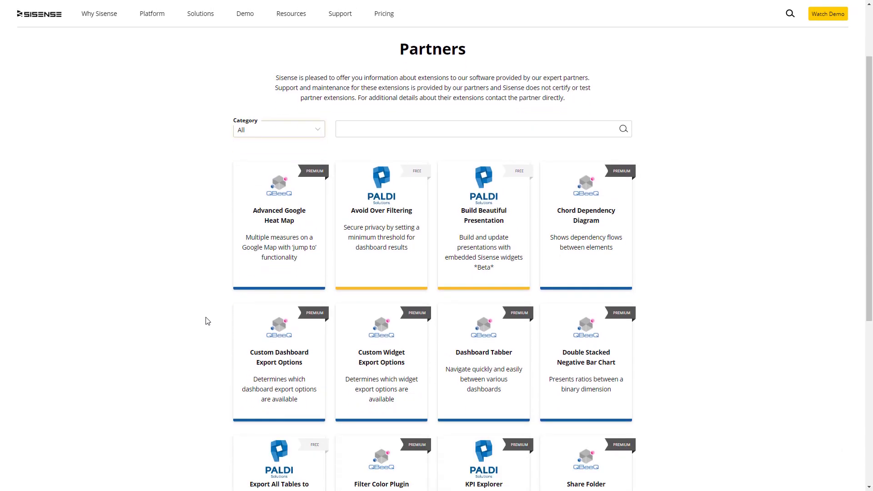
{"action": "scroll", "coordinate": [207, 321], "scroll_direction": "down", "scroll_amount": 2}
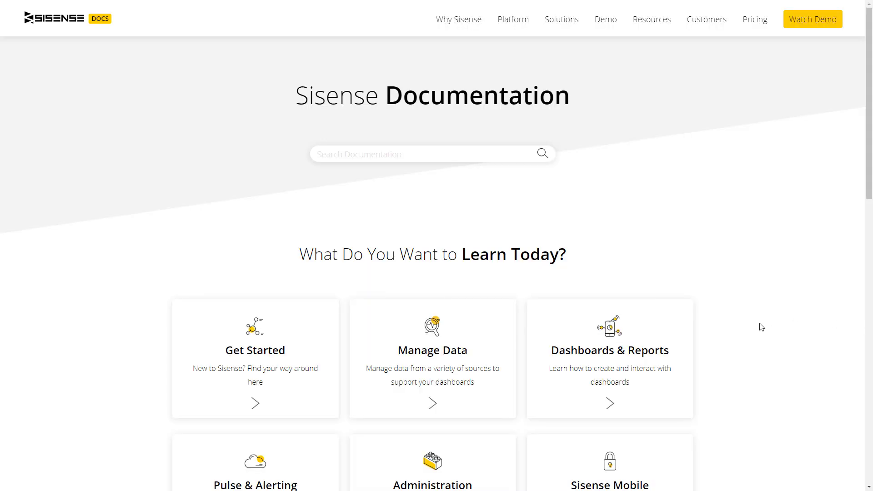
Go to Release Notes under Popular Searches and open the Sisense Cloud Native Linux V8.0 notes.
{"action": "scroll", "coordinate": [762, 328], "scroll_direction": "down", "scroll_amount": 5}
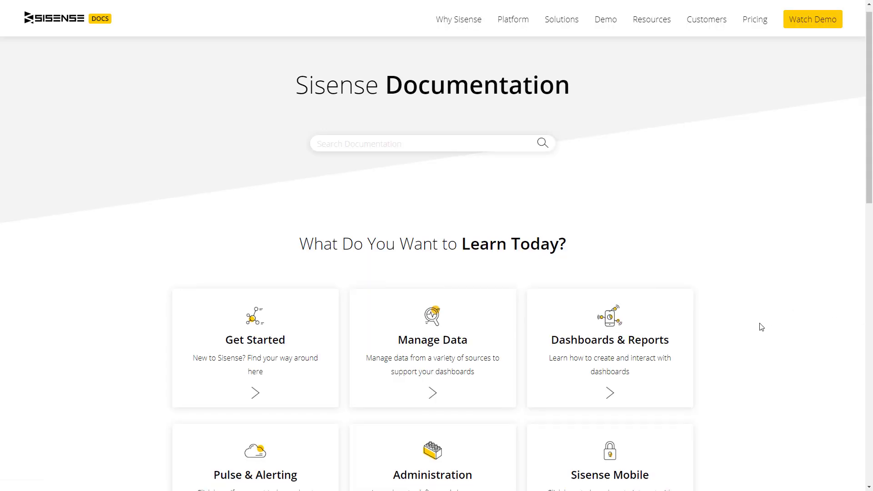
{"action": "scroll", "coordinate": [761, 327], "scroll_direction": "down", "scroll_amount": 5}
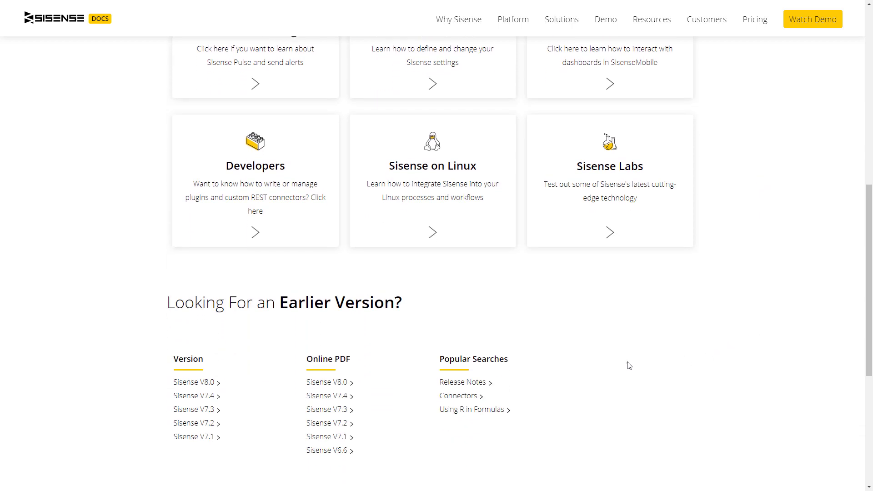
{"action": "left_click", "coordinate": [478, 386]}
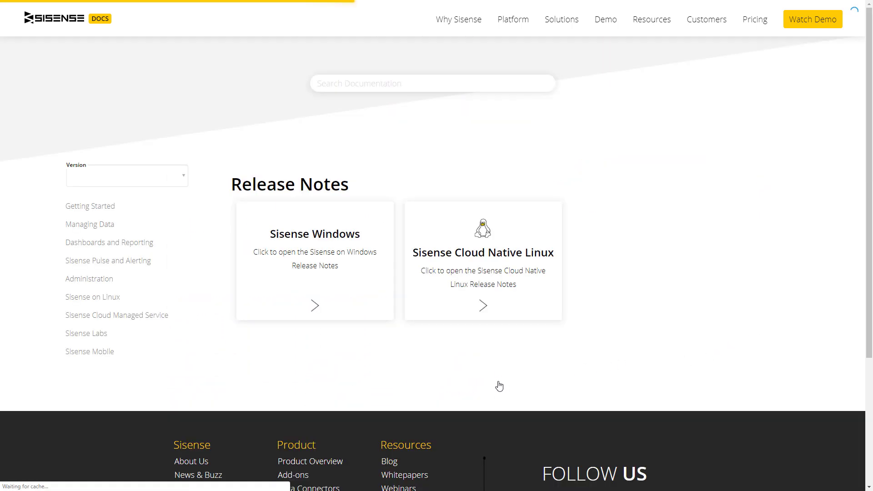
{"action": "left_click", "coordinate": [485, 309]}
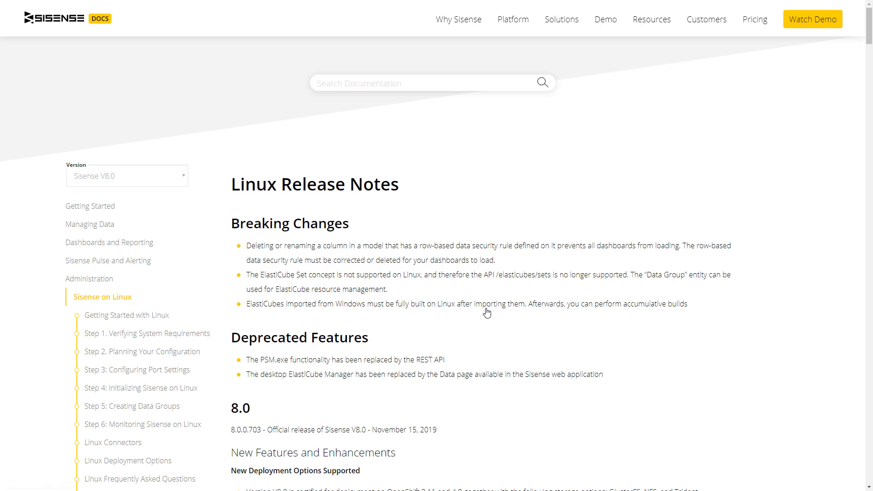
{"action": "scroll", "coordinate": [487, 312], "scroll_direction": "down", "scroll_amount": 1}
{"action": "scroll", "coordinate": [487, 309], "scroll_direction": "down", "scroll_amount": 2}
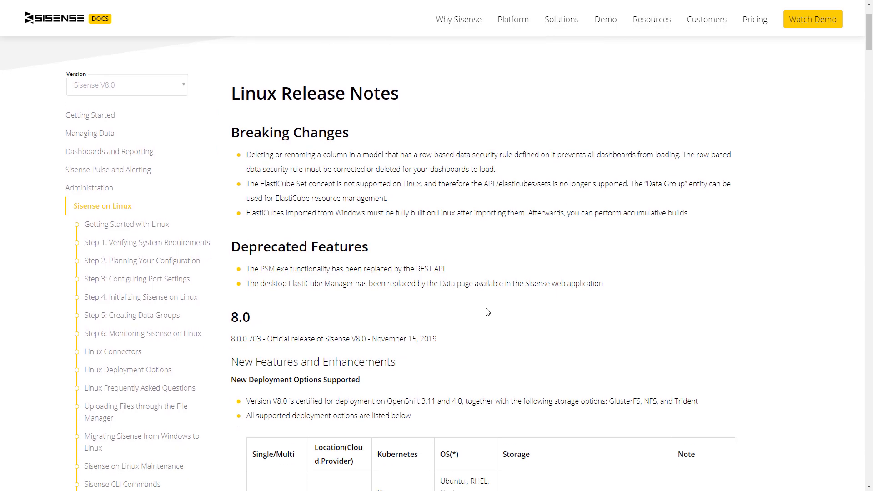